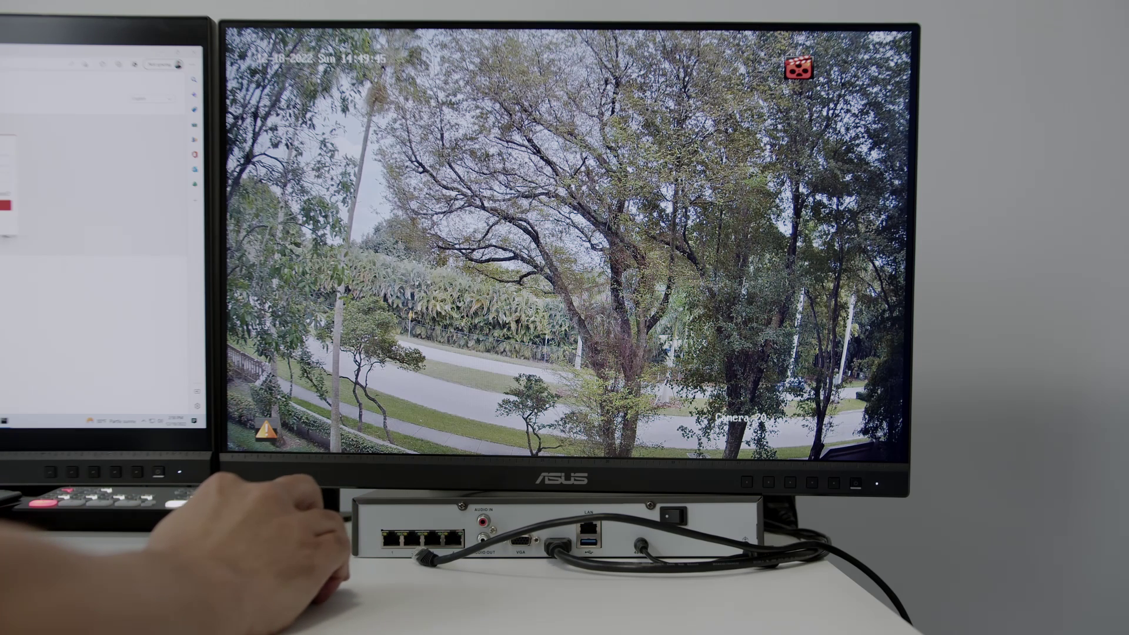
# - Review and close the network exception alarm, then unlock the main menu with the pattern
pyautogui.click(265, 430)
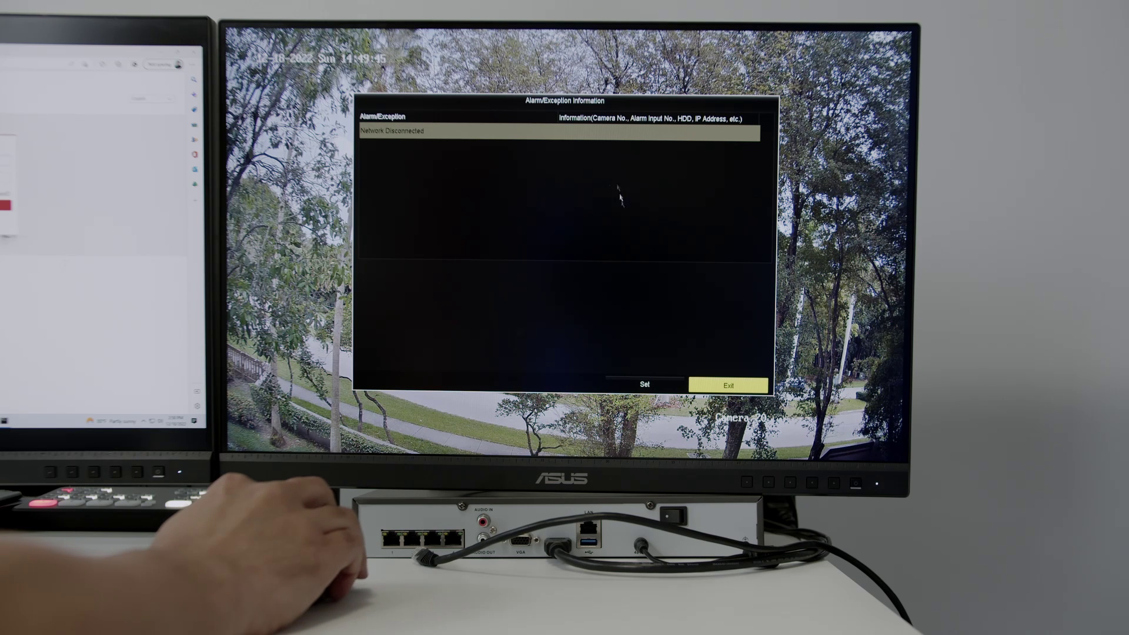
pyautogui.click(716, 387)
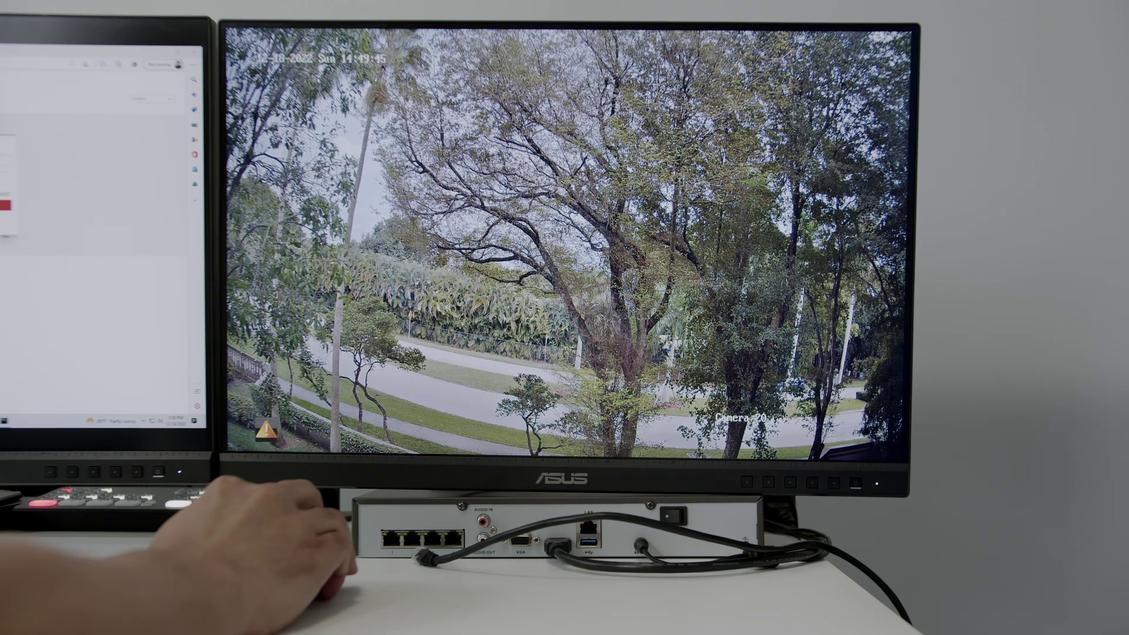
pyautogui.rightClick(473, 105)
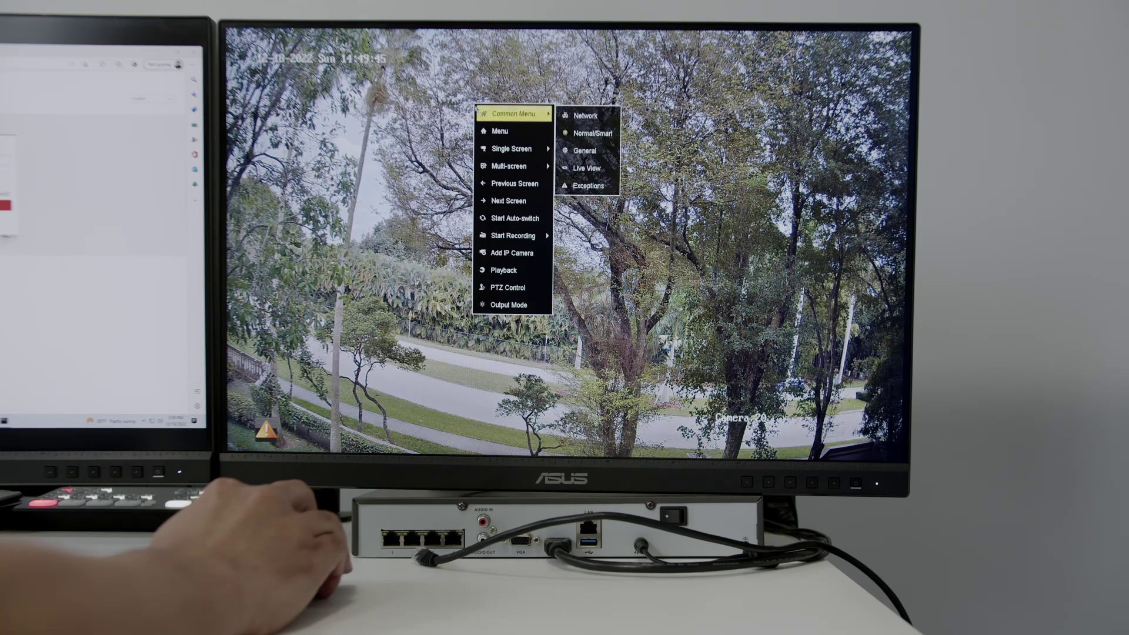
pyautogui.click(517, 129)
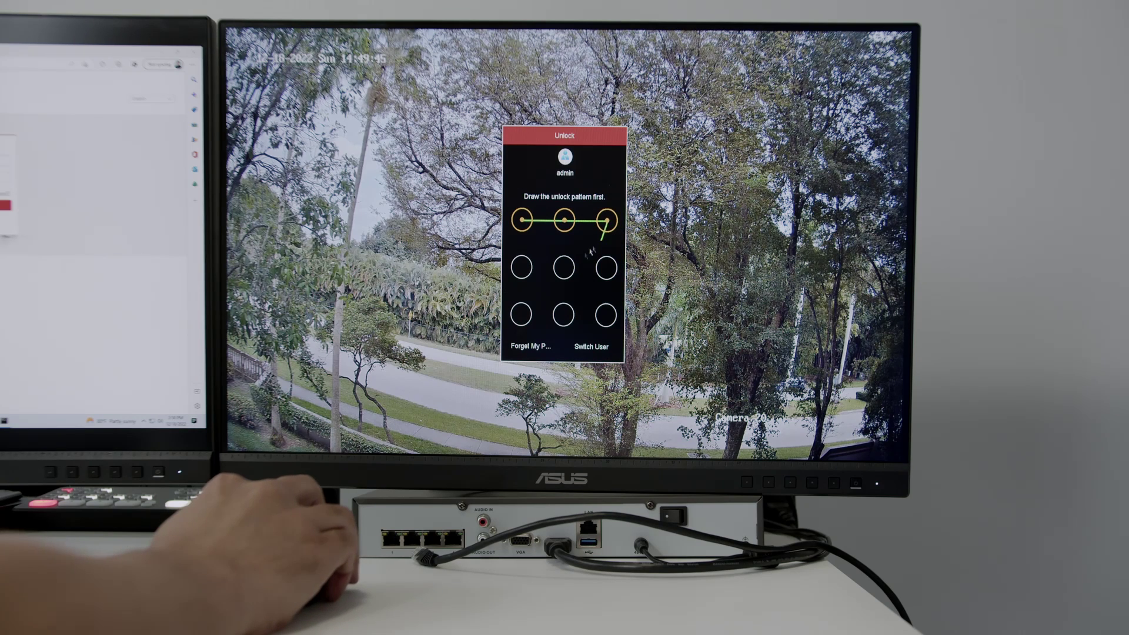
pyautogui.moveTo(520, 315); pyautogui.dragTo(606, 315)
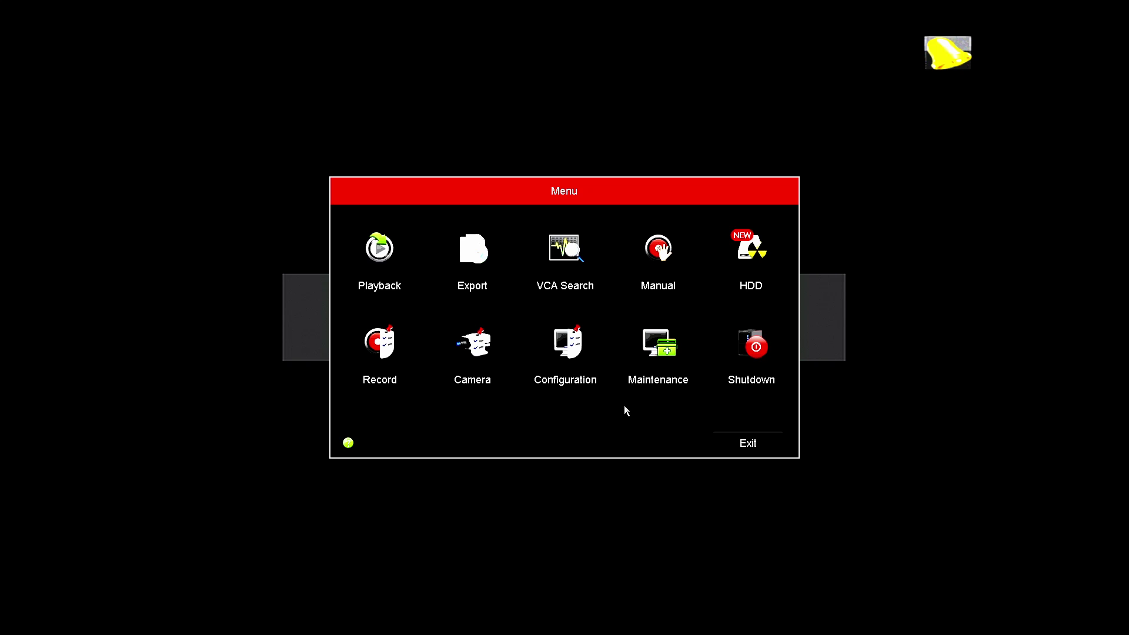
# - In Configuration > Exceptions, view the HDD Error, then Network Disconnected alert settings
pyautogui.click(561, 346)
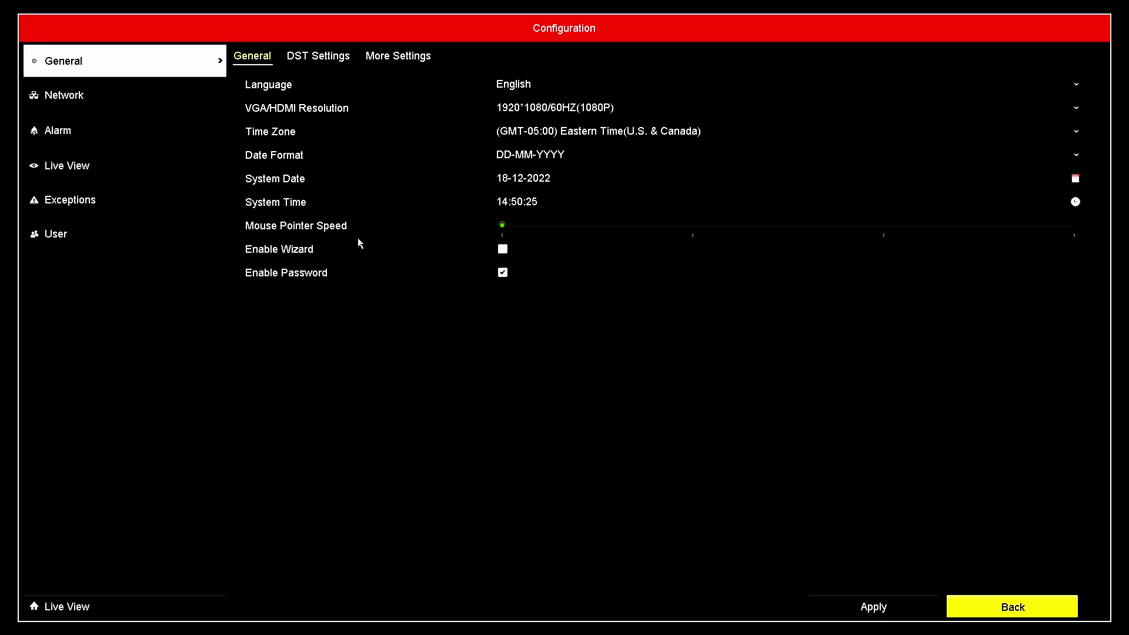
pyautogui.click(105, 209)
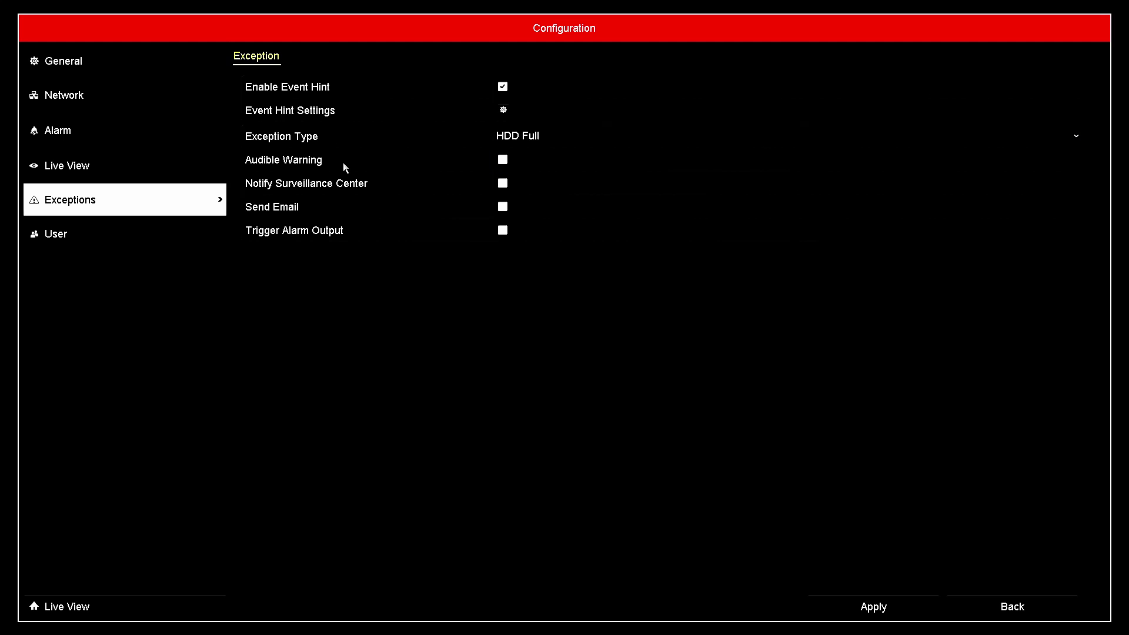
pyautogui.click(583, 135)
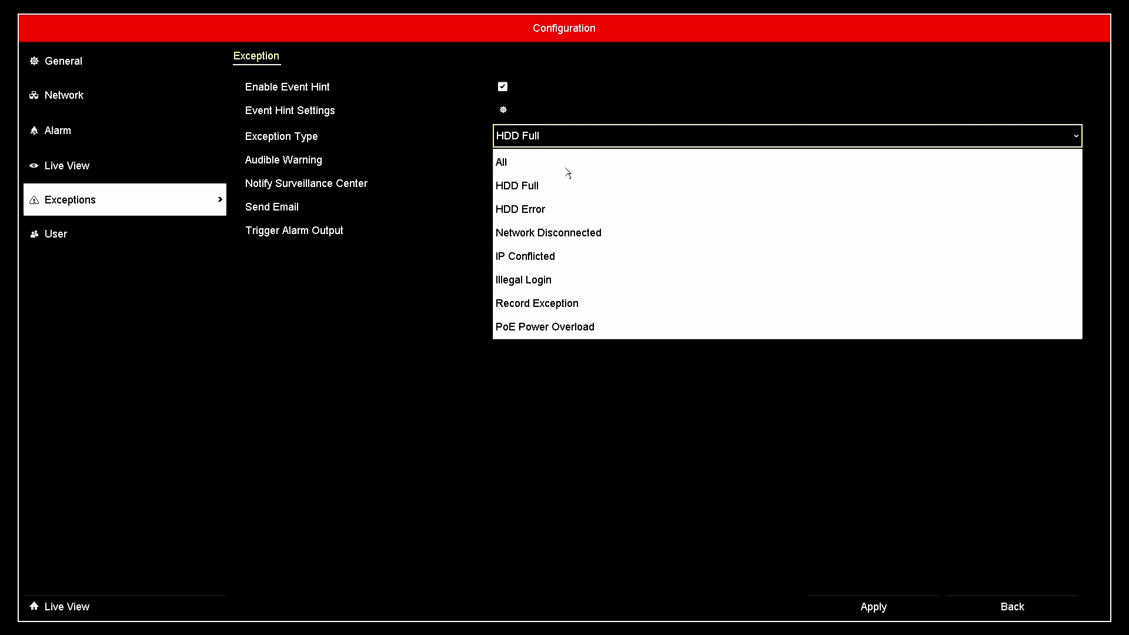
pyautogui.click(540, 211)
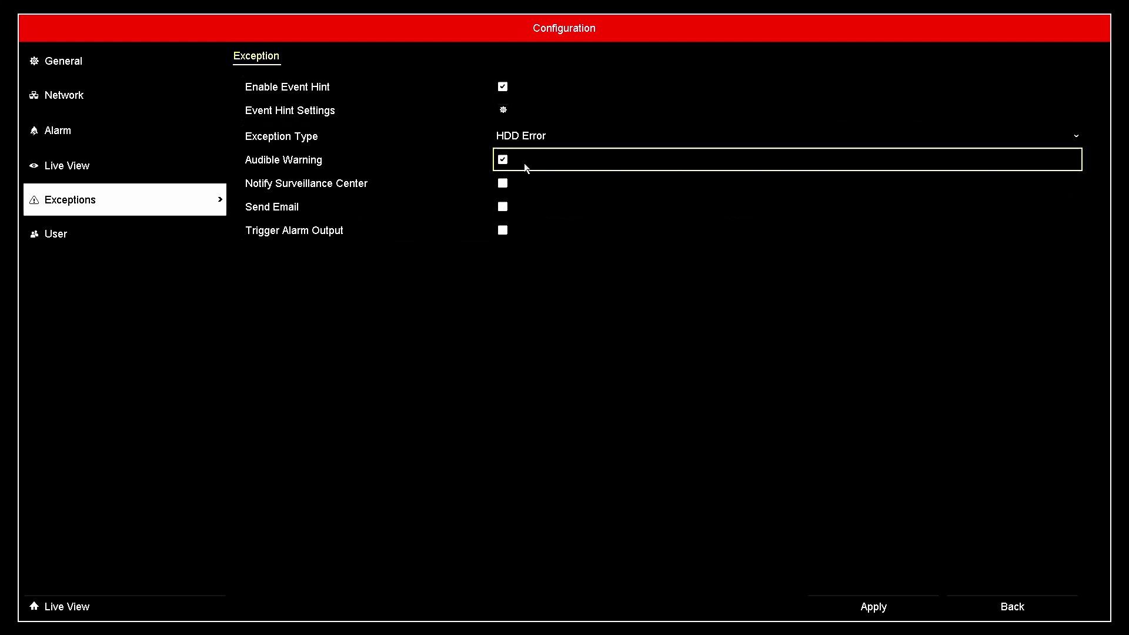
pyautogui.click(583, 135)
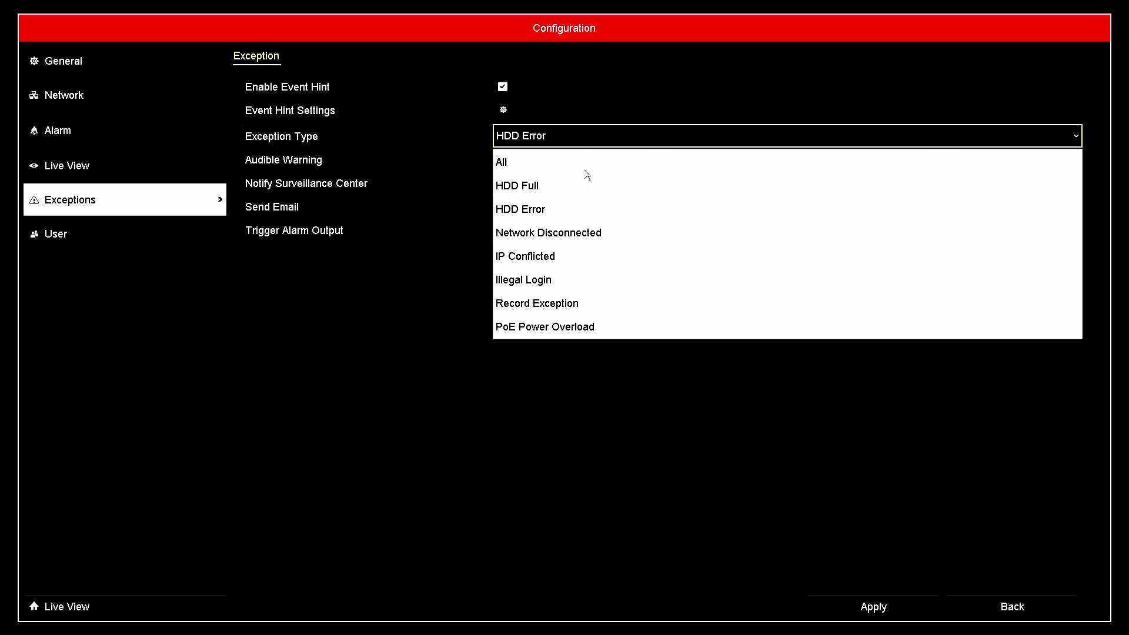
pyautogui.click(596, 232)
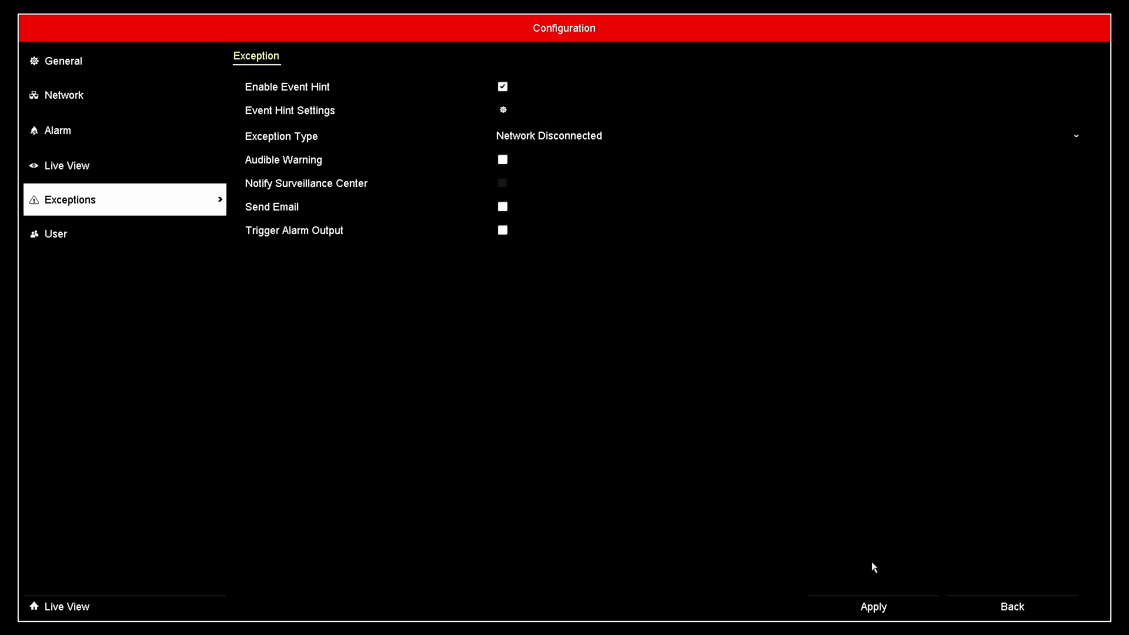
# - Exit the main menu back to the live view, which shows no link
pyautogui.click(1002, 608)
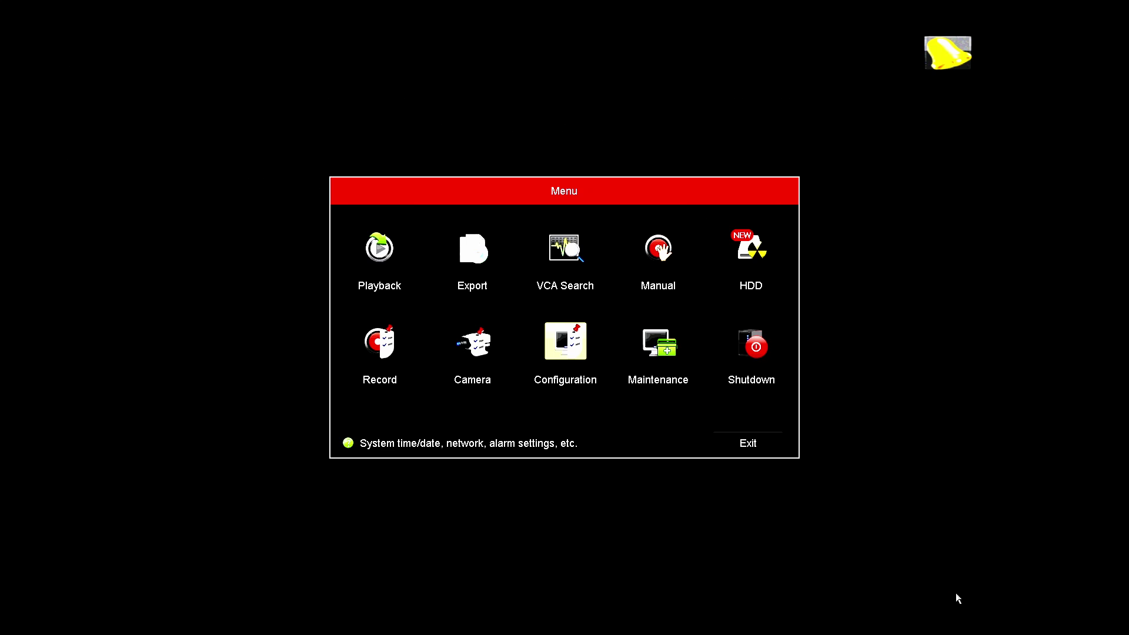
pyautogui.click(776, 451)
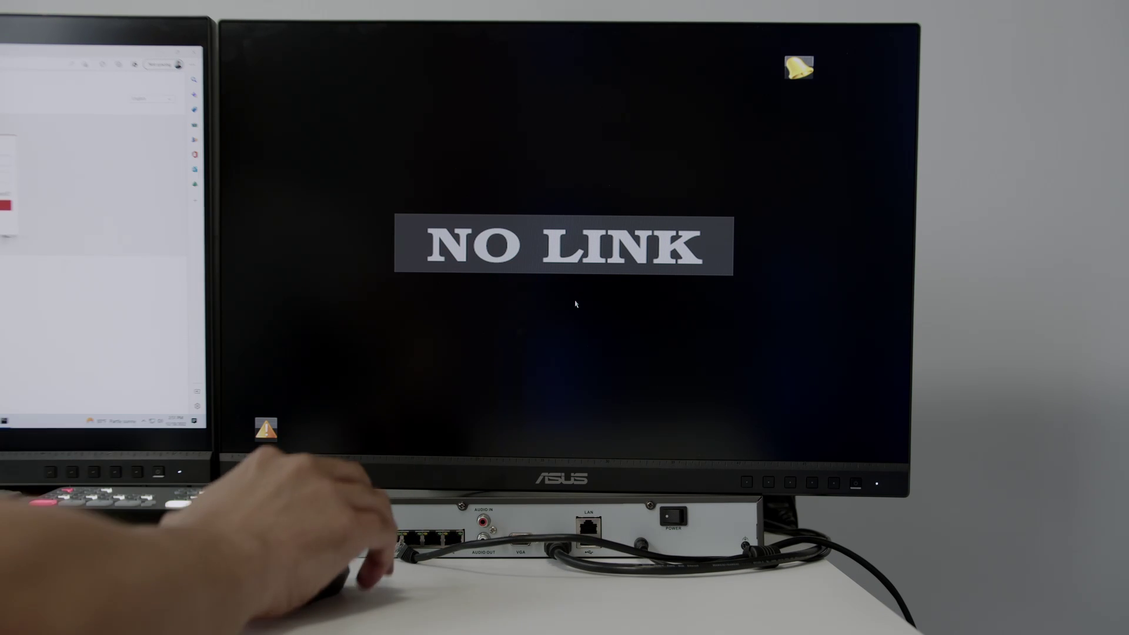
# - Unlock the main menu with the pattern and open Configuration
pyautogui.rightClick(511, 122)
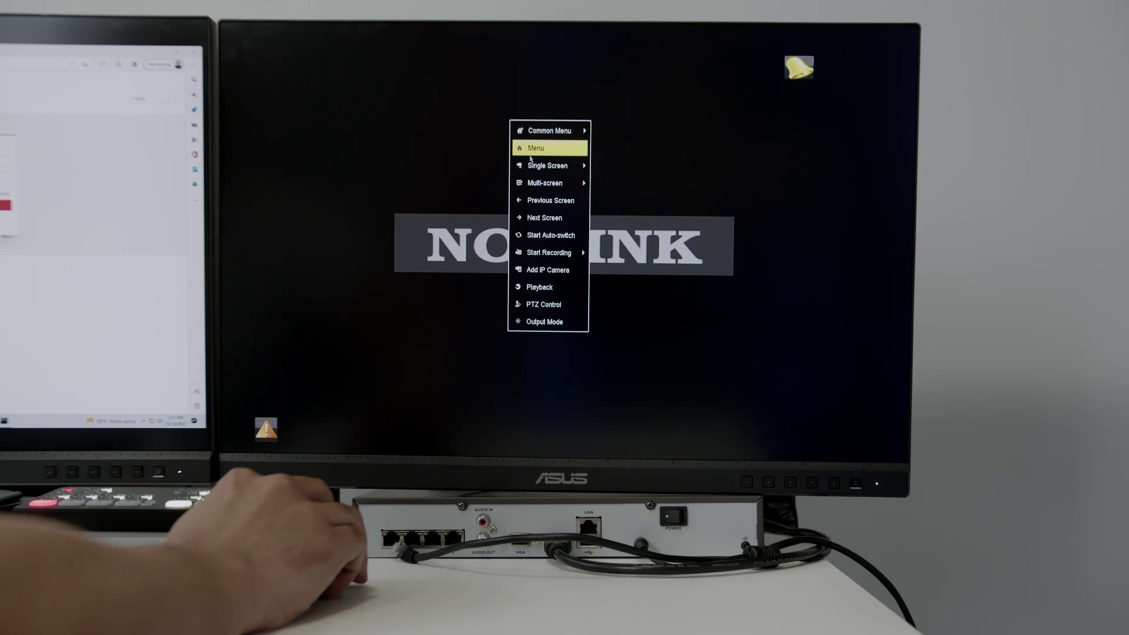
pyautogui.click(536, 152)
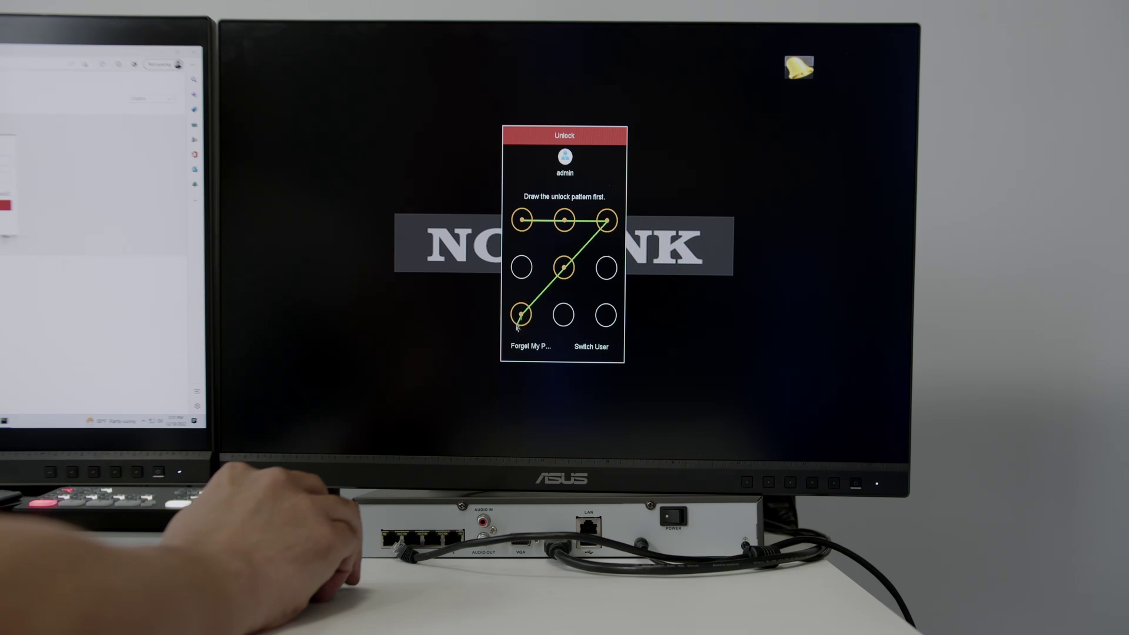
pyautogui.moveTo(588, 313); pyautogui.dragTo(605, 315)
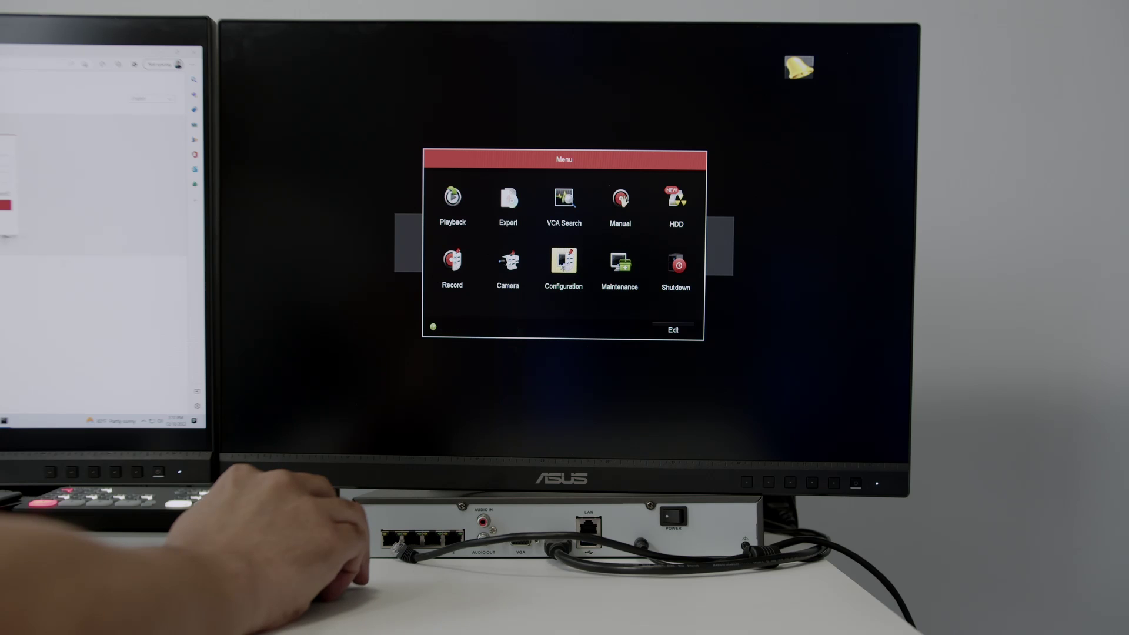
pyautogui.click(564, 261)
# - Set Exceptions to Network Disconnected with Audible Warning, then return to the main menu
pyautogui.click(302, 169)
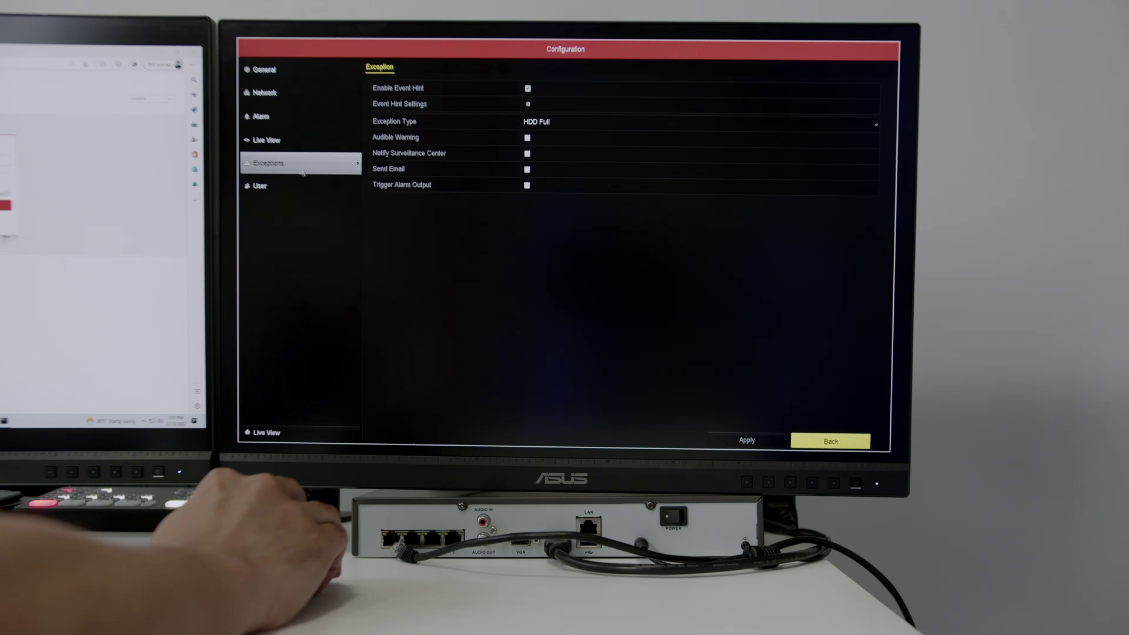
pyautogui.click(575, 124)
pyautogui.click(583, 190)
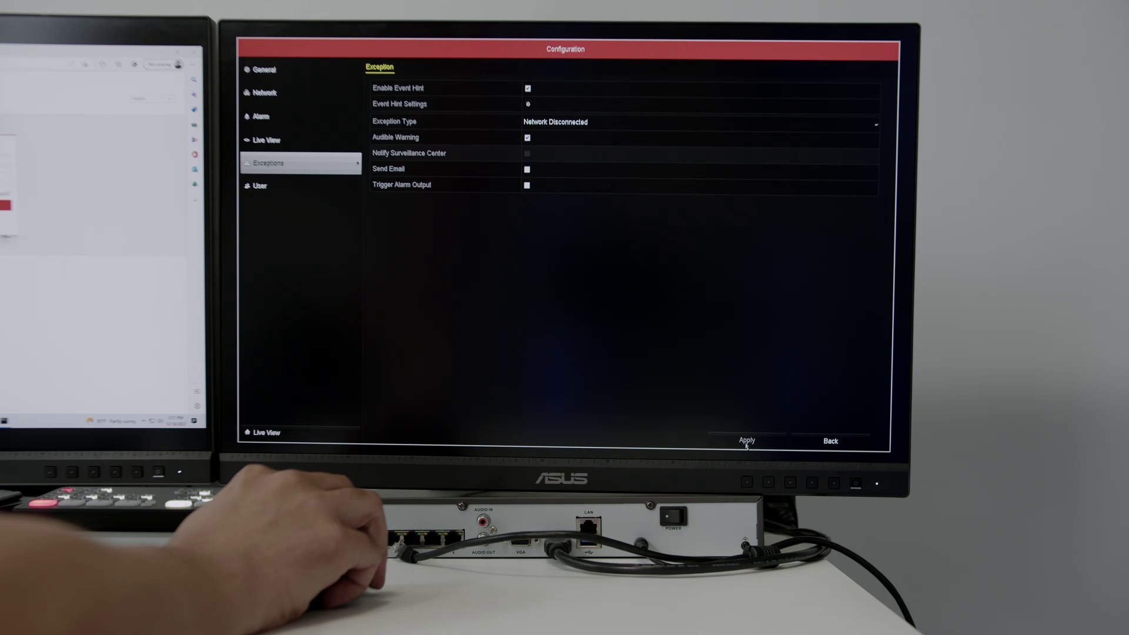
pyautogui.click(831, 442)
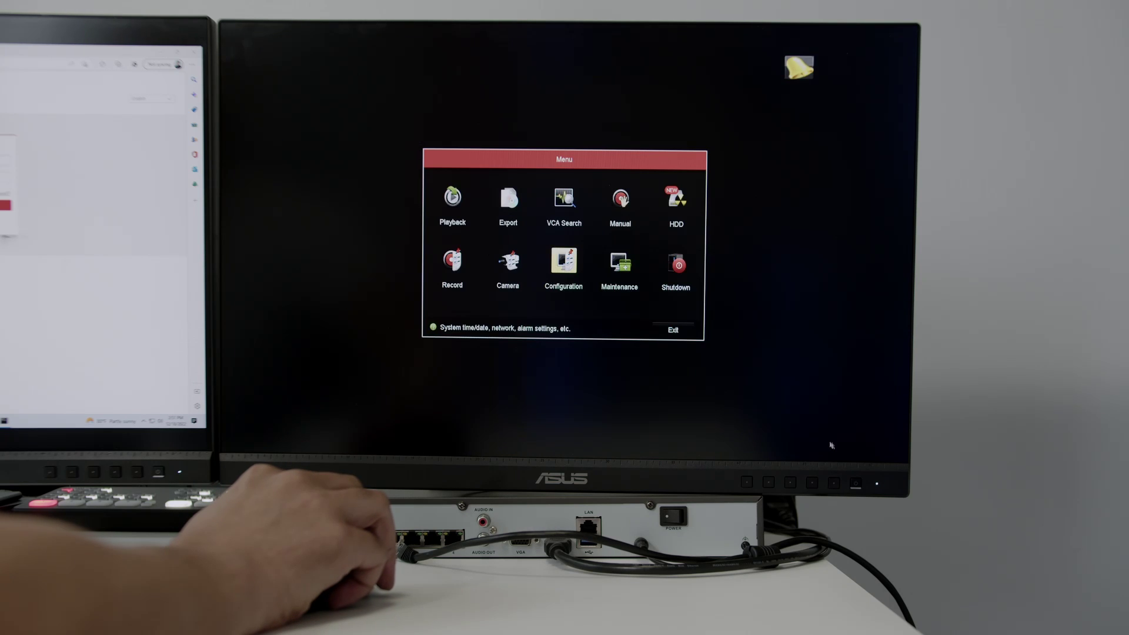
# - Exit to live view, then review and dismiss the Network Disconnected alarm details
pyautogui.click(678, 334)
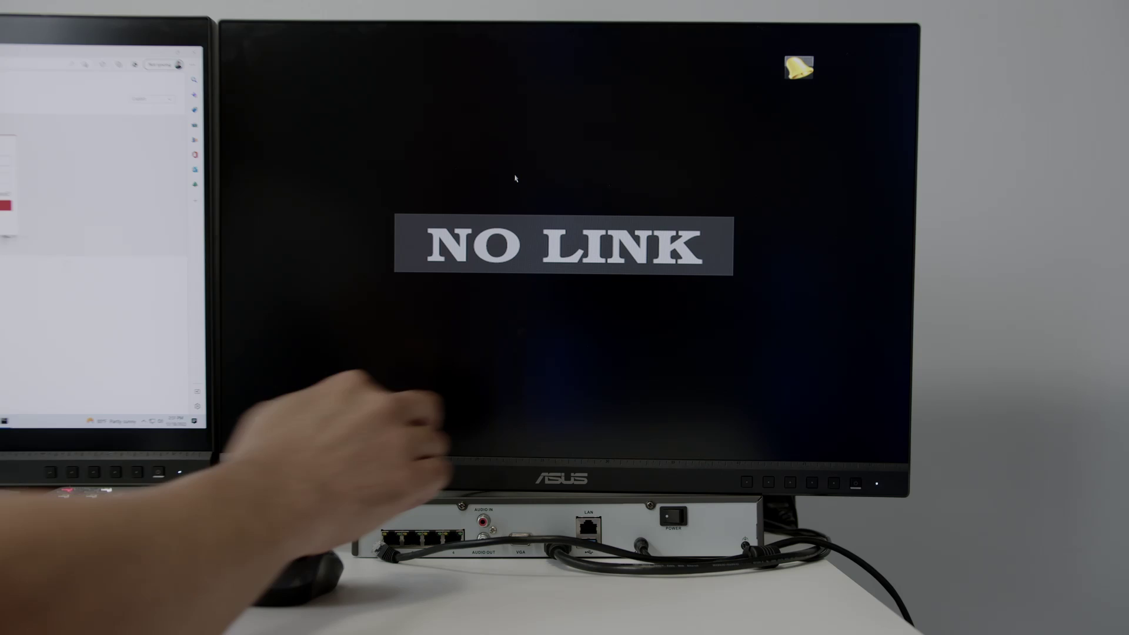
pyautogui.click(267, 430)
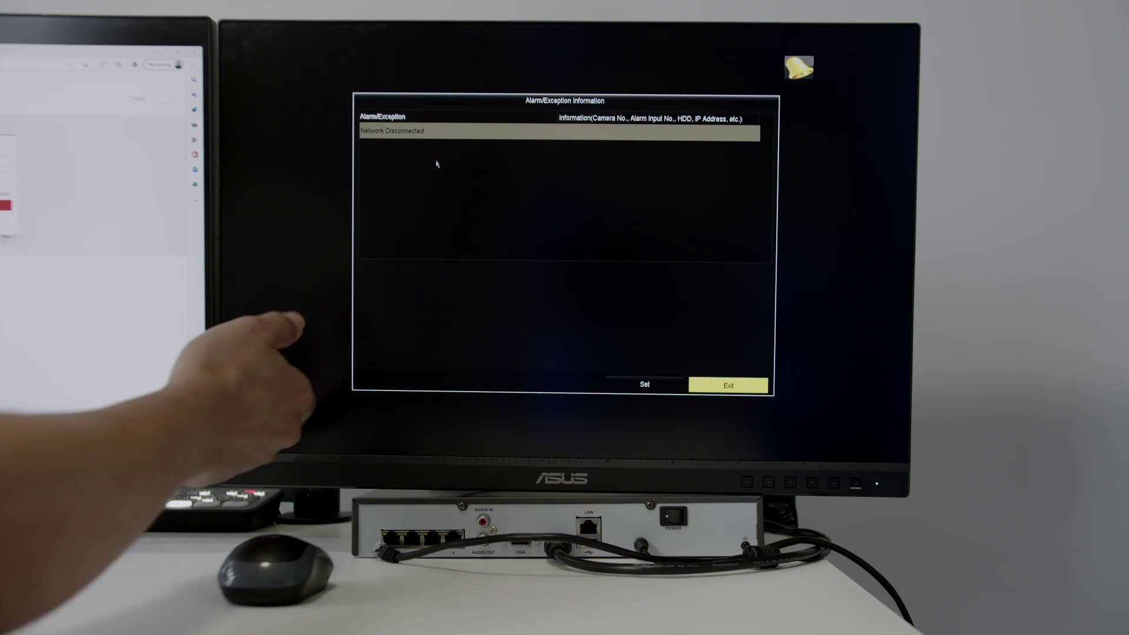
pyautogui.click(727, 387)
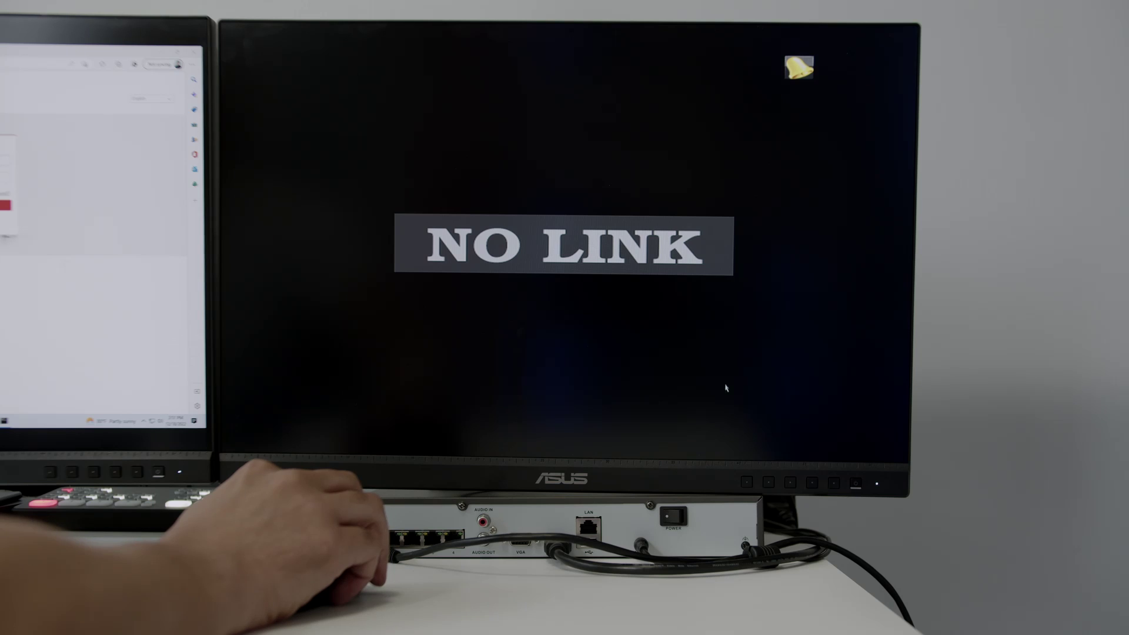